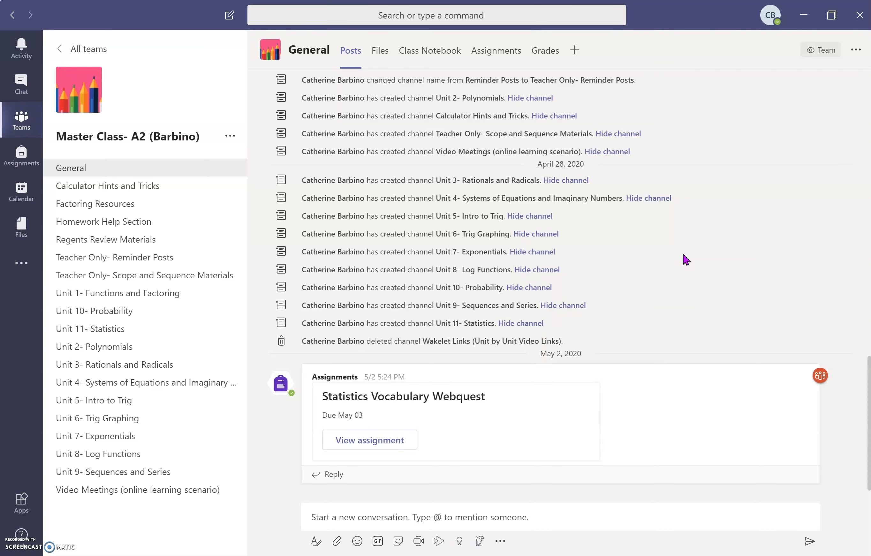
- Create an assignment from an existing one, reusing "Statistics Vocabulary Webquest" from the Master Class- A2 class
{"action": "left_click", "coordinate": [511, 47]}
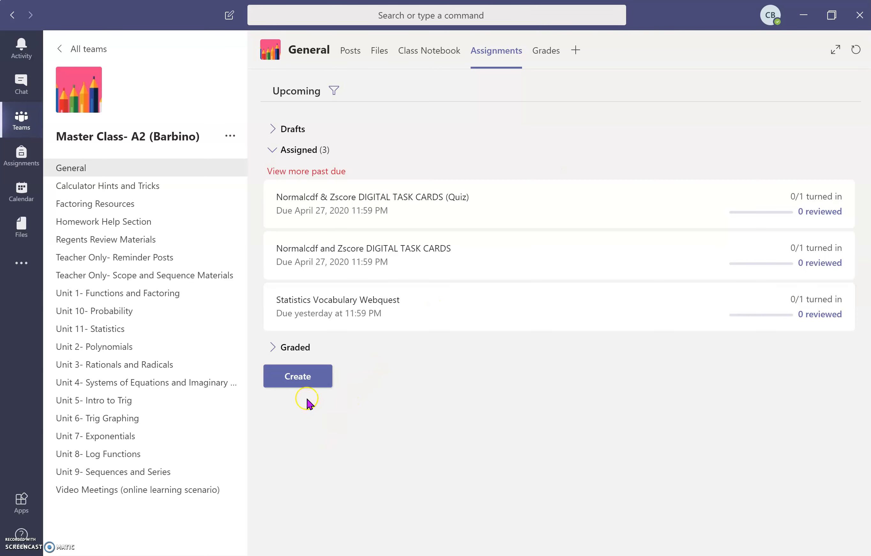
{"action": "left_click", "coordinate": [305, 375]}
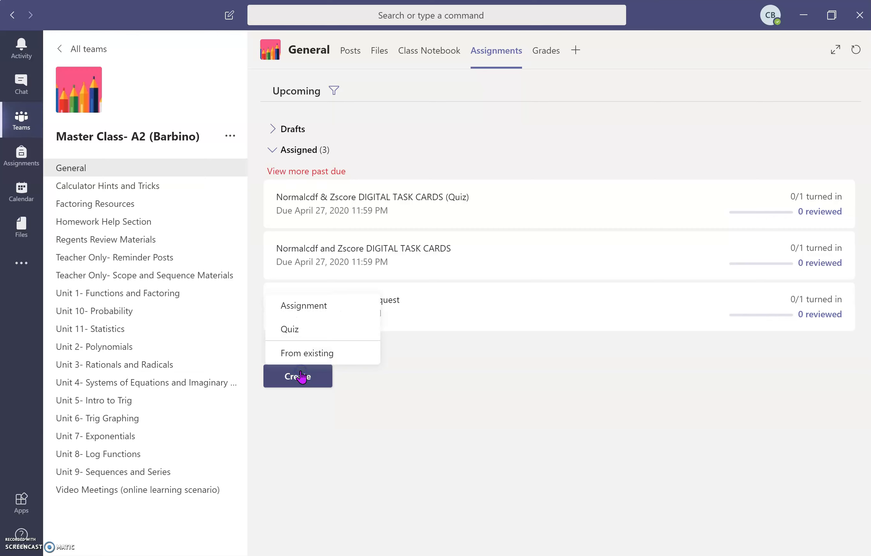
{"action": "left_click", "coordinate": [302, 354]}
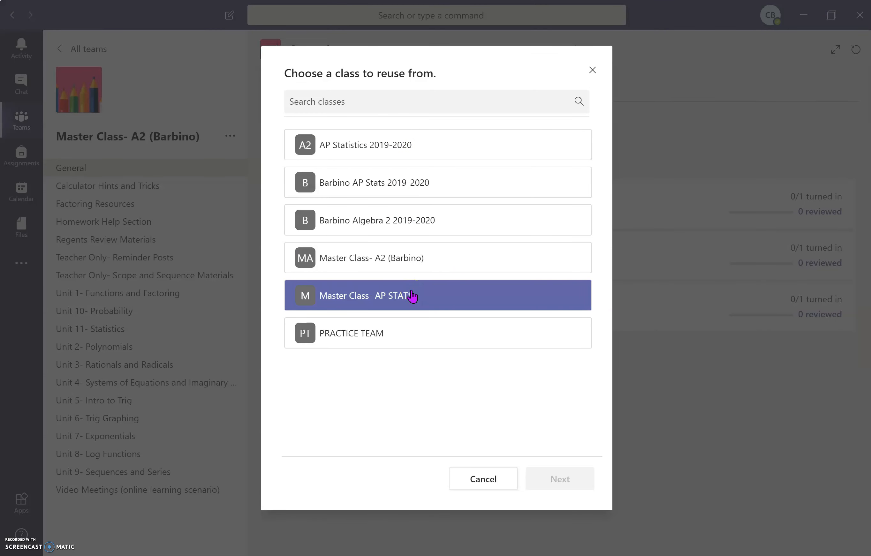
{"action": "left_click", "coordinate": [460, 296]}
{"action": "left_click", "coordinate": [474, 336]}
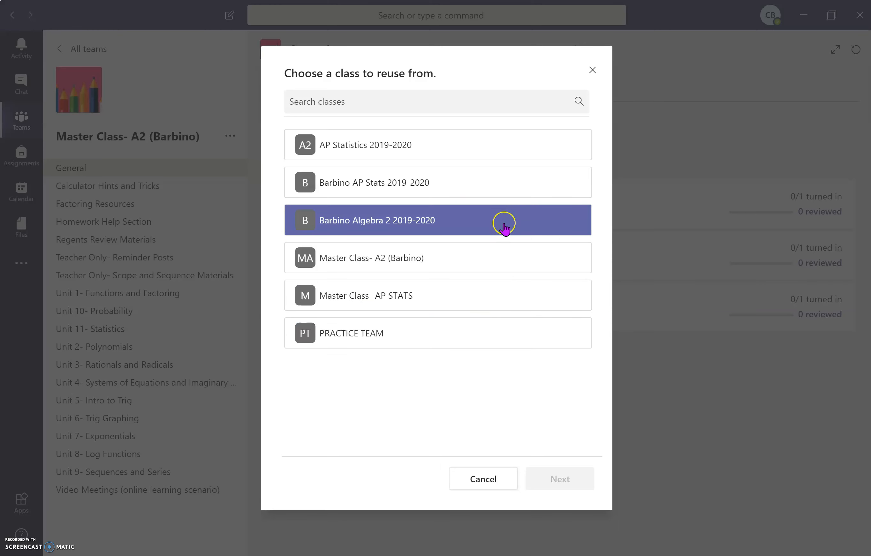
{"action": "left_click", "coordinate": [491, 261]}
{"action": "left_click", "coordinate": [560, 479]}
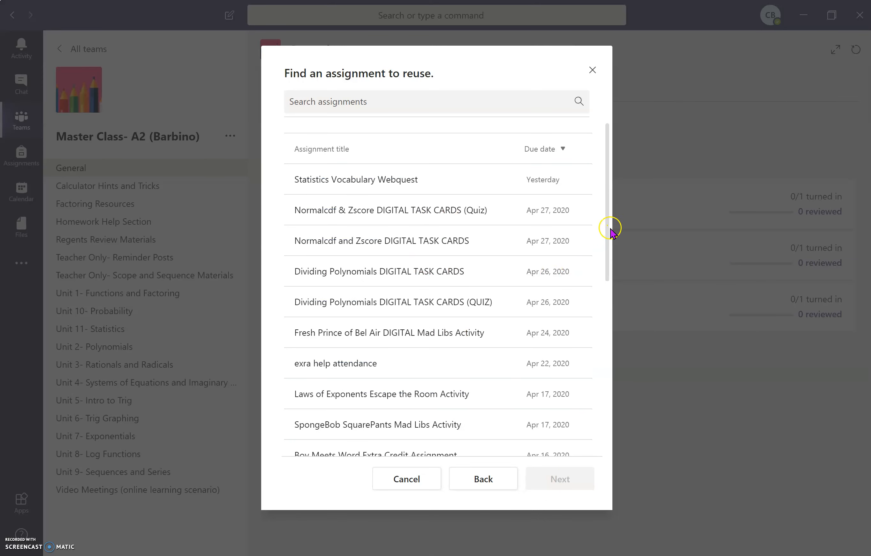
{"action": "left_click_drag", "start_coordinate": [607, 230], "coordinate": [603, 175]}
{"action": "left_click", "coordinate": [451, 179]}
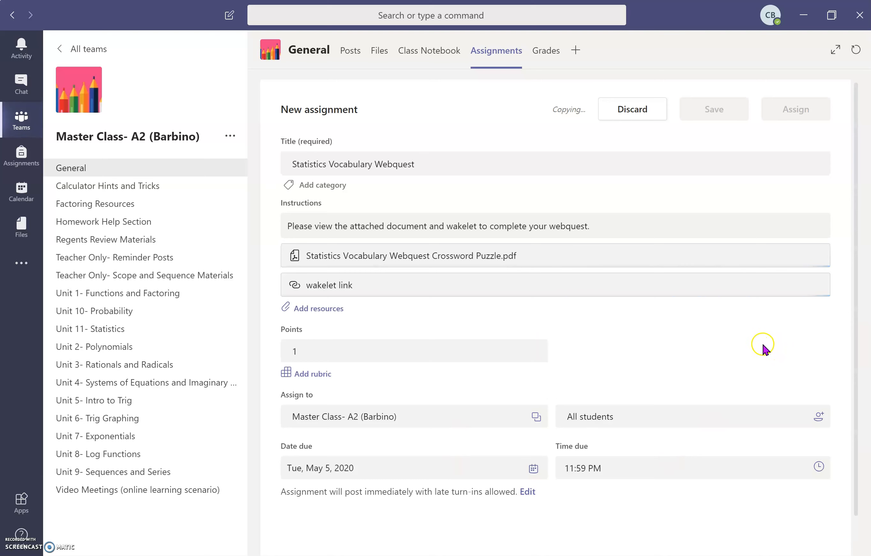
{"action": "left_click", "coordinate": [648, 230]}
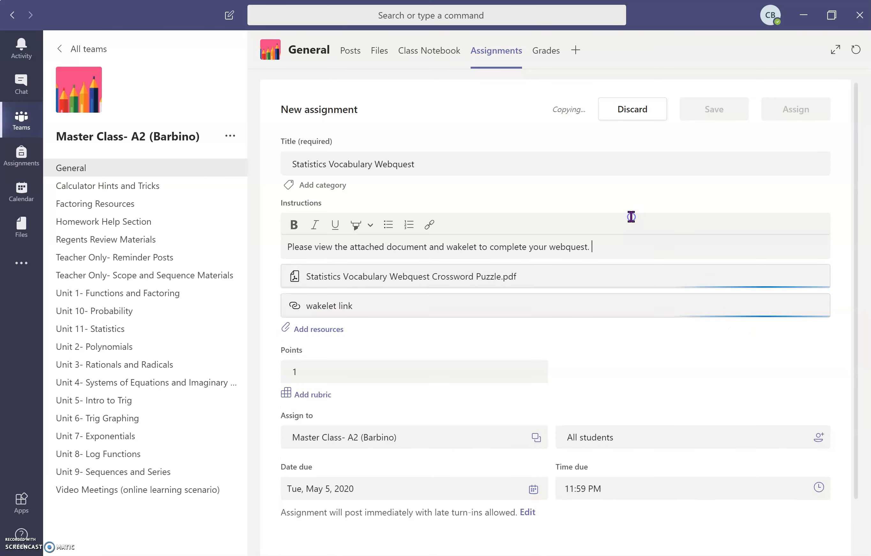
{"action": "left_click", "coordinate": [553, 273]}
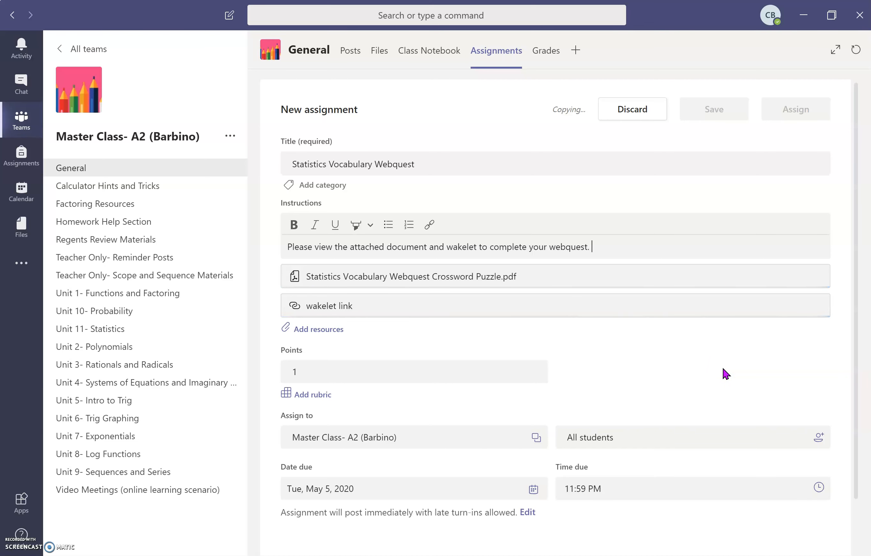
{"action": "left_click", "coordinate": [610, 250]}
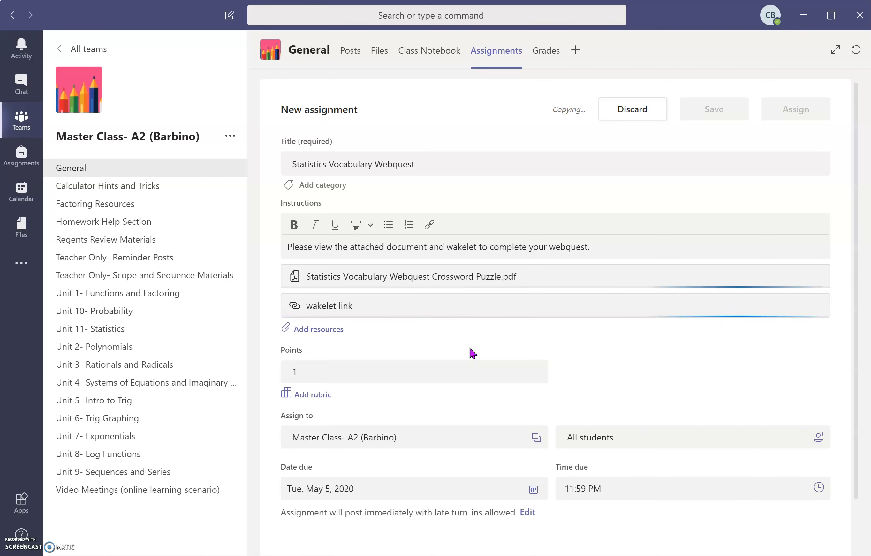
{"action": "left_click", "coordinate": [377, 366]}
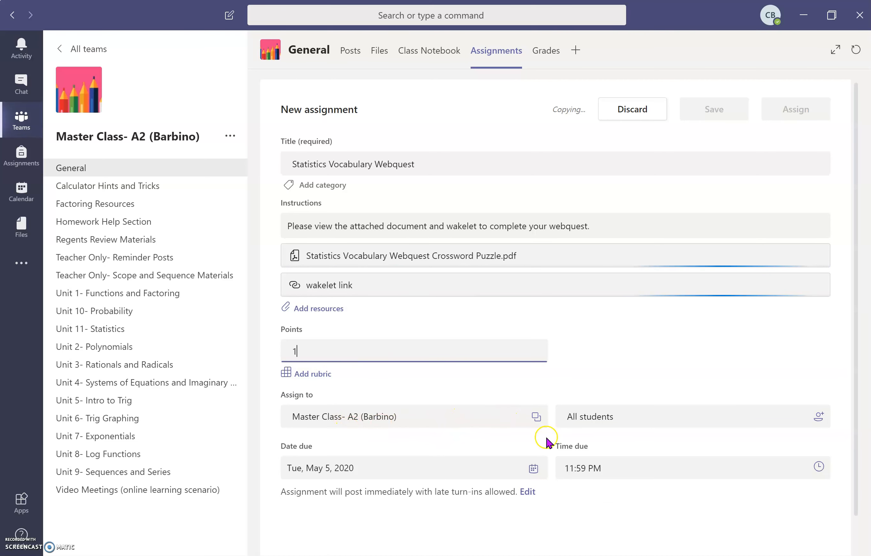
- Add PRACTICE TEAM to the classes that the new assignment is assigned to
{"action": "left_click", "coordinate": [537, 422]}
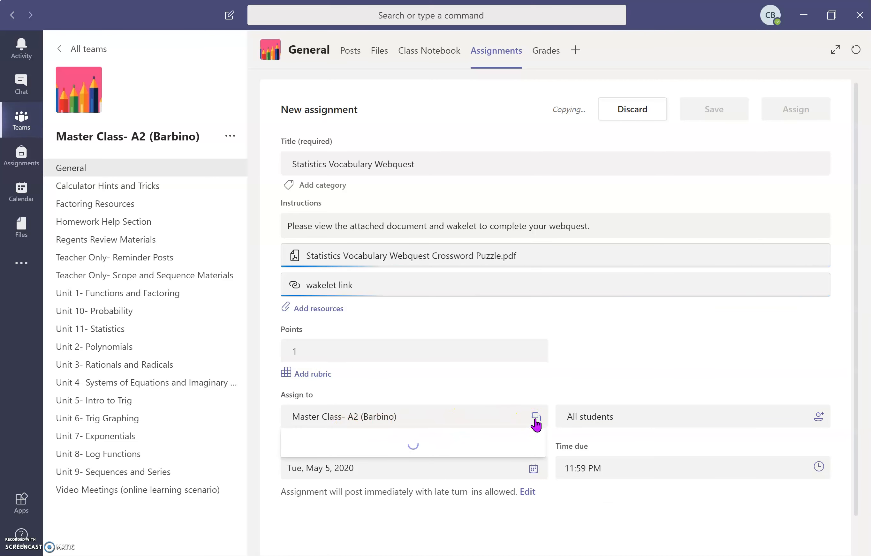
{"action": "left_click", "coordinate": [421, 386]}
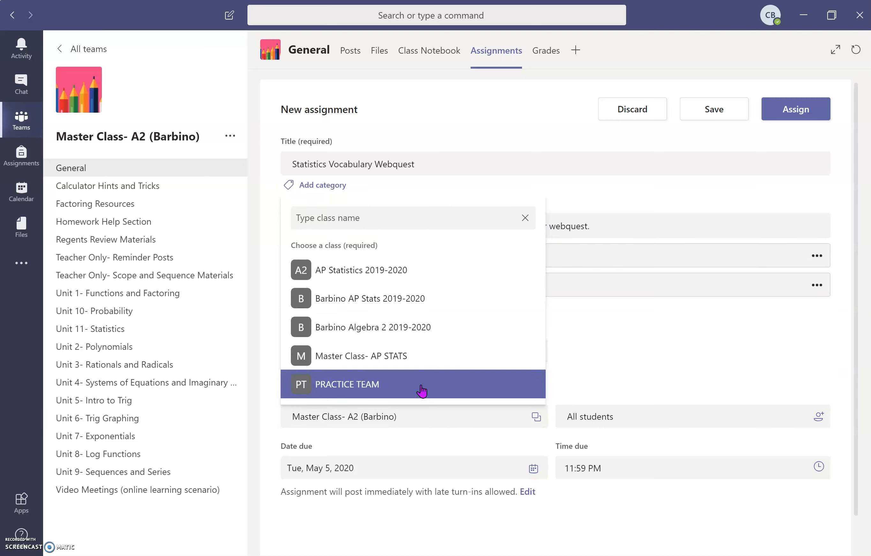
{"action": "left_click", "coordinate": [385, 384]}
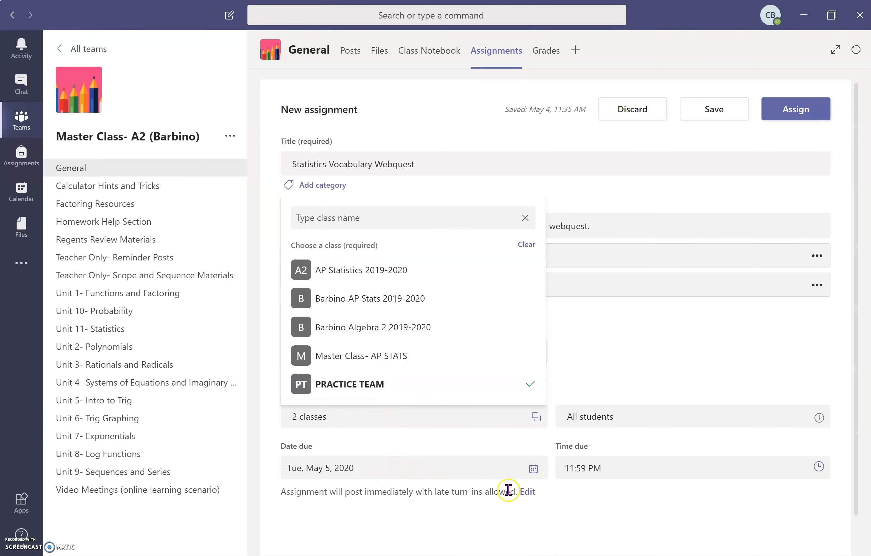
{"action": "left_click", "coordinate": [658, 351]}
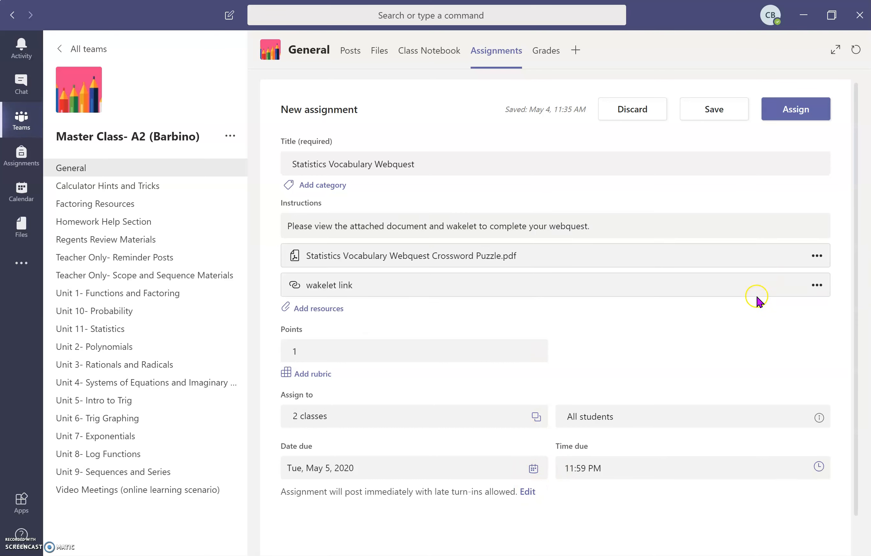
- Remove the existing wakelet link from the assignment's resources
{"action": "left_click", "coordinate": [820, 257]}
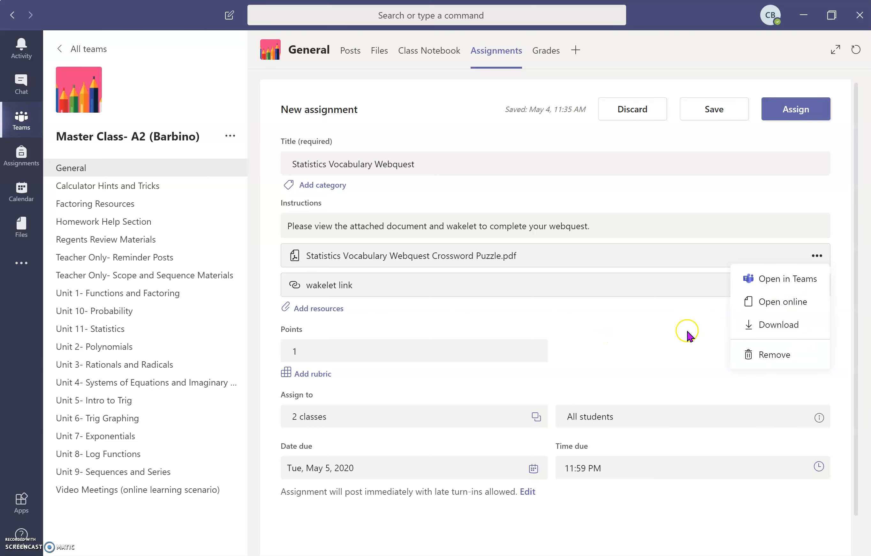
{"action": "left_click", "coordinate": [780, 309]}
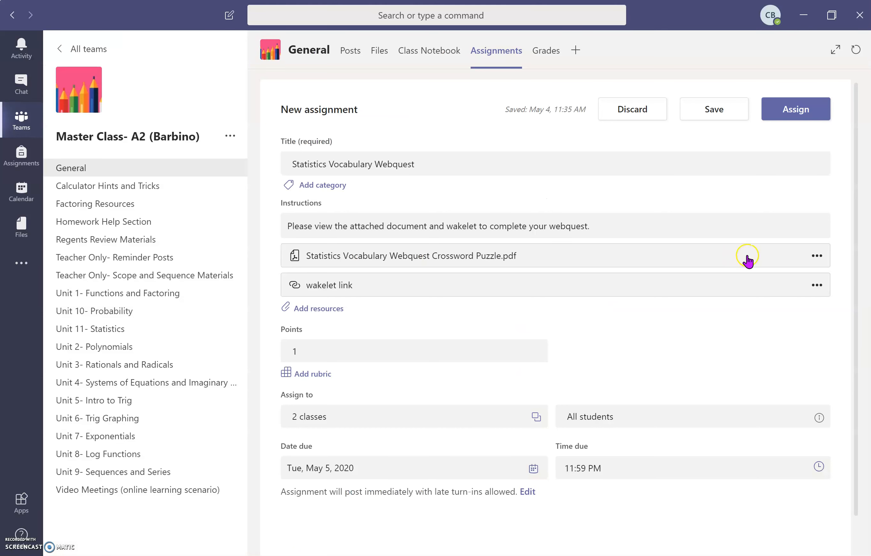
{"action": "left_click", "coordinate": [817, 285]}
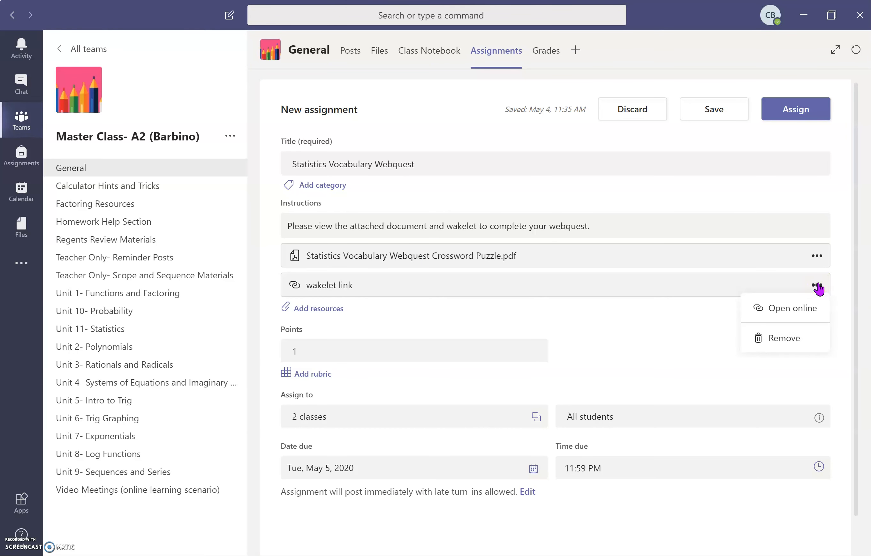
{"action": "left_click", "coordinate": [808, 337]}
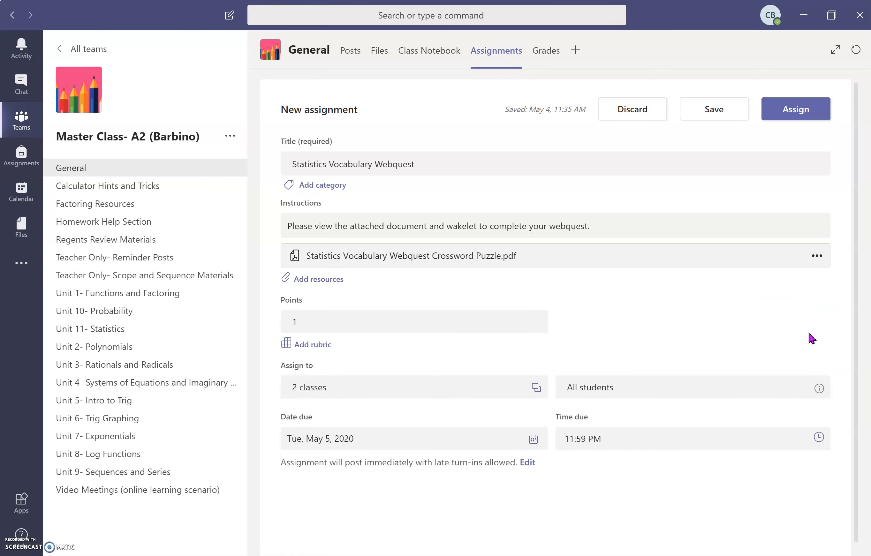
- Begin adding a web link resource, then switch to Chrome and copy the share link of the Statistics Vocabulary Webquest collection in Wakelet
{"action": "left_click", "coordinate": [340, 285]}
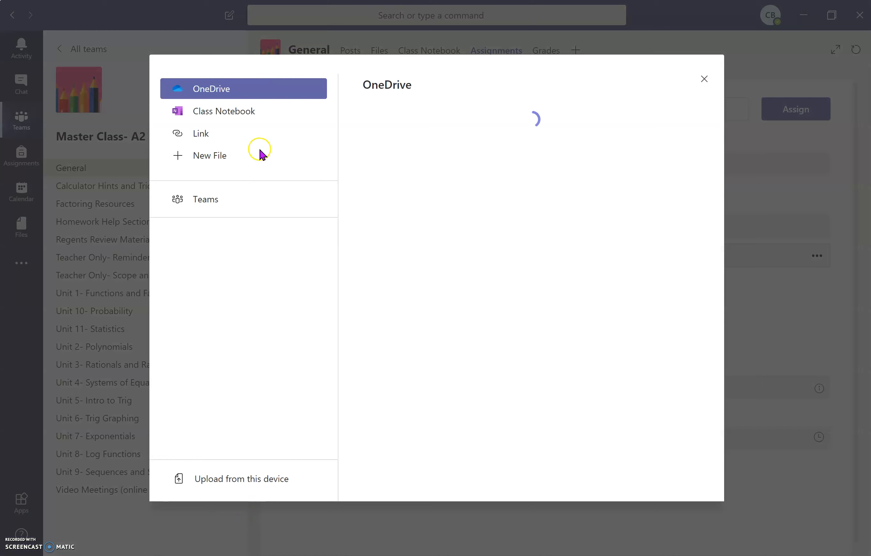
{"action": "left_click", "coordinate": [202, 136]}
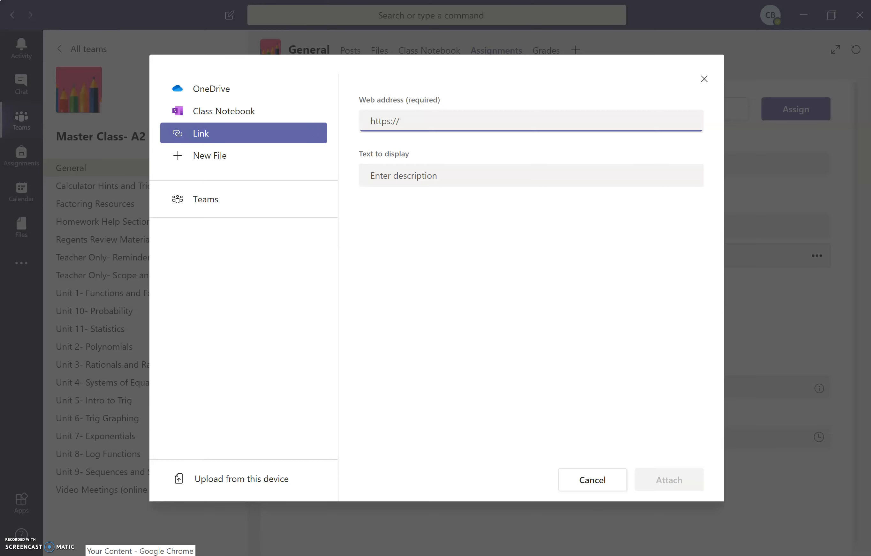
{"action": "key", "text": "alt+Tab"}
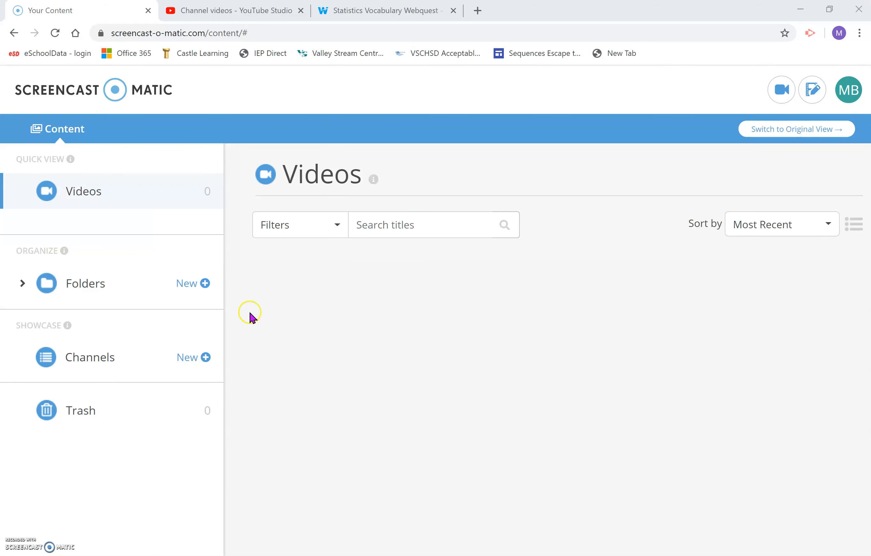
{"action": "left_click", "coordinate": [370, 11]}
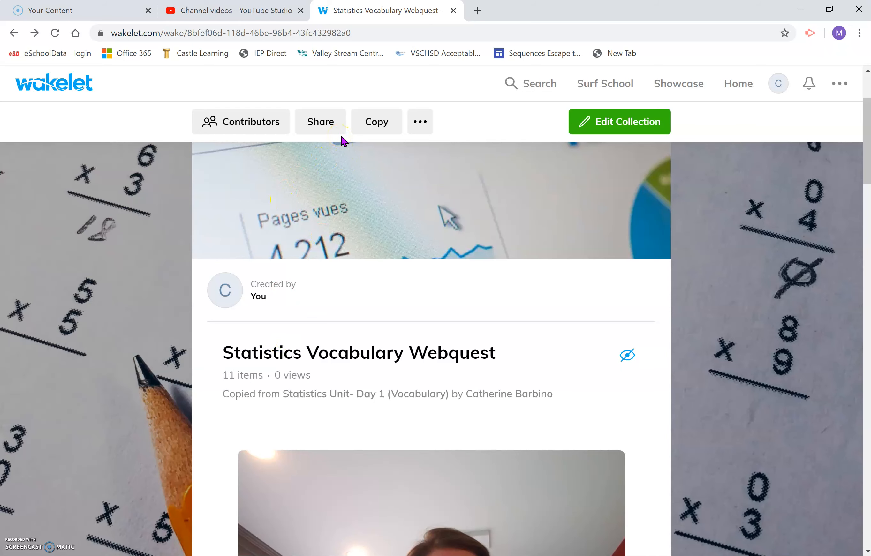
{"action": "left_click", "coordinate": [327, 125]}
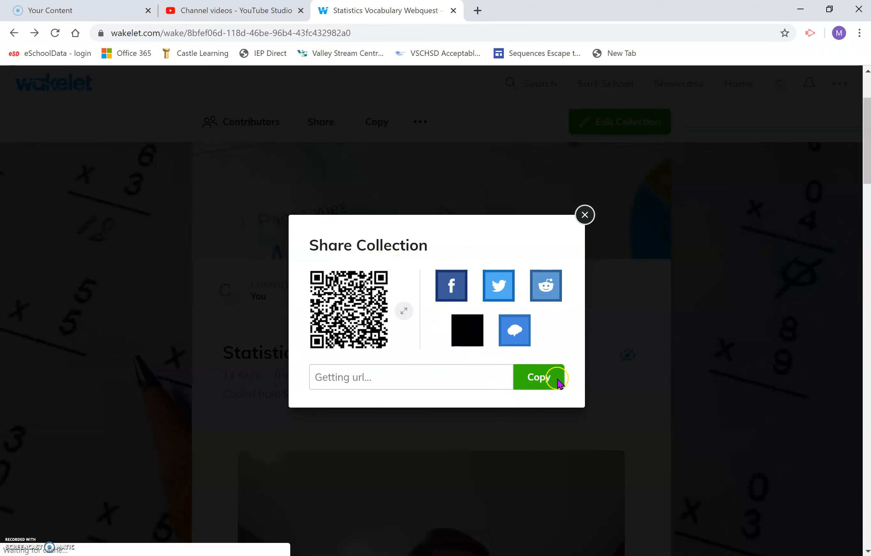
{"action": "left_click", "coordinate": [547, 382]}
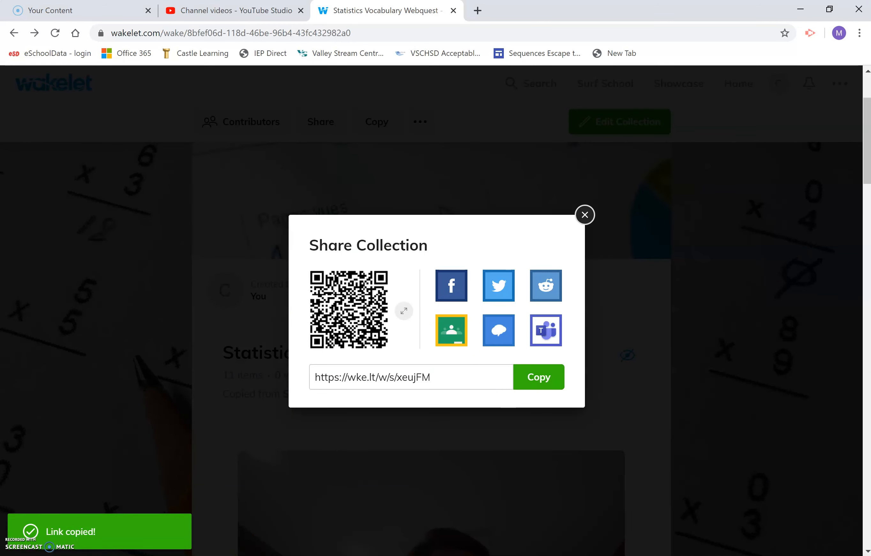
- Switch back to Teams and attach the copied web address to the assignment with the display text "wakelet link"
{"action": "key", "text": "alt+Tab"}
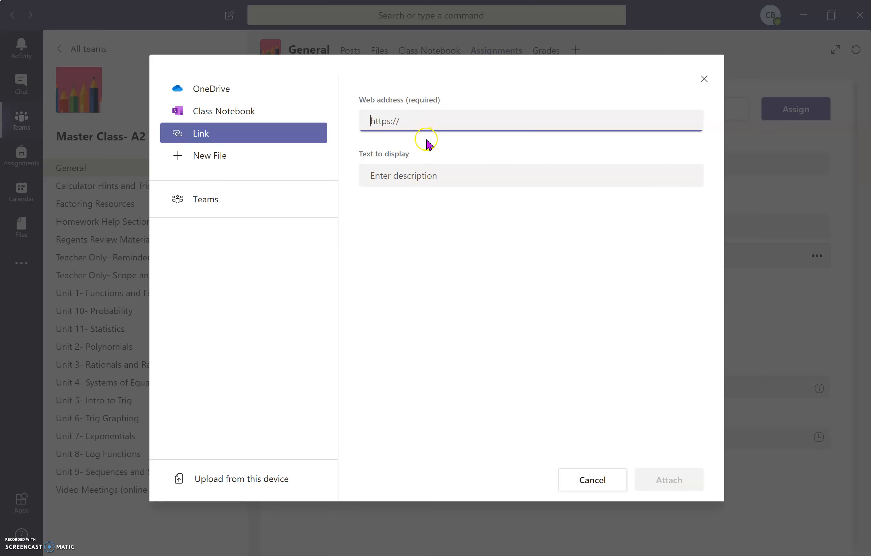
{"action": "key", "text": "ctrl+v"}
{"action": "left_click", "coordinate": [413, 189]}
{"action": "left_click", "coordinate": [410, 173]}
{"action": "type", "text": "wakelet link"}
{"action": "left_click", "coordinate": [668, 482]}
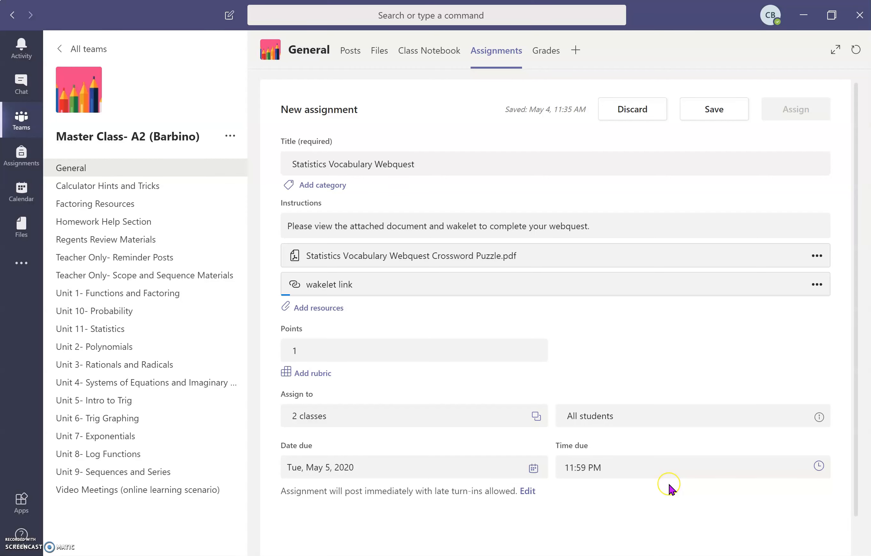
- Assign the webquest to the selected classes and open PRACTICE TEAM's General posts to check for it
{"action": "left_click", "coordinate": [783, 107]}
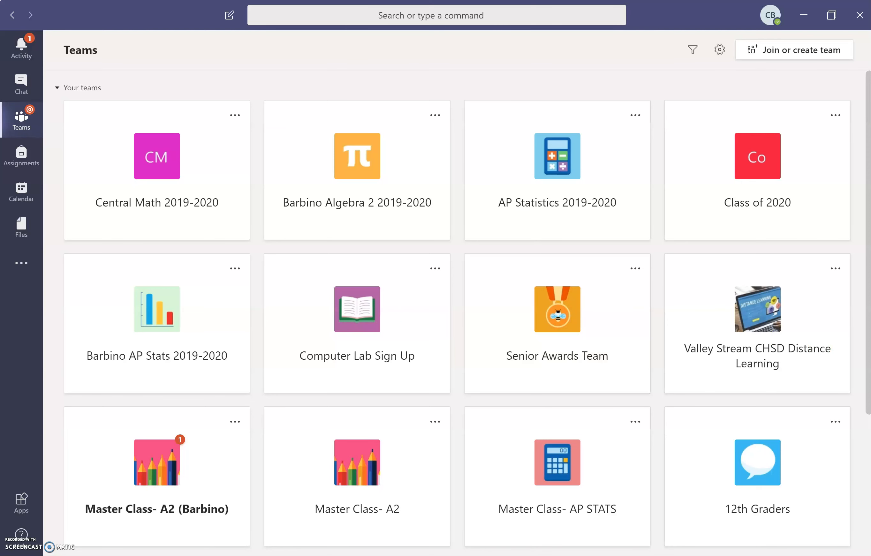
{"action": "left_click_drag", "start_coordinate": [867, 378], "coordinate": [856, 515]}
{"action": "left_click", "coordinate": [185, 381]}
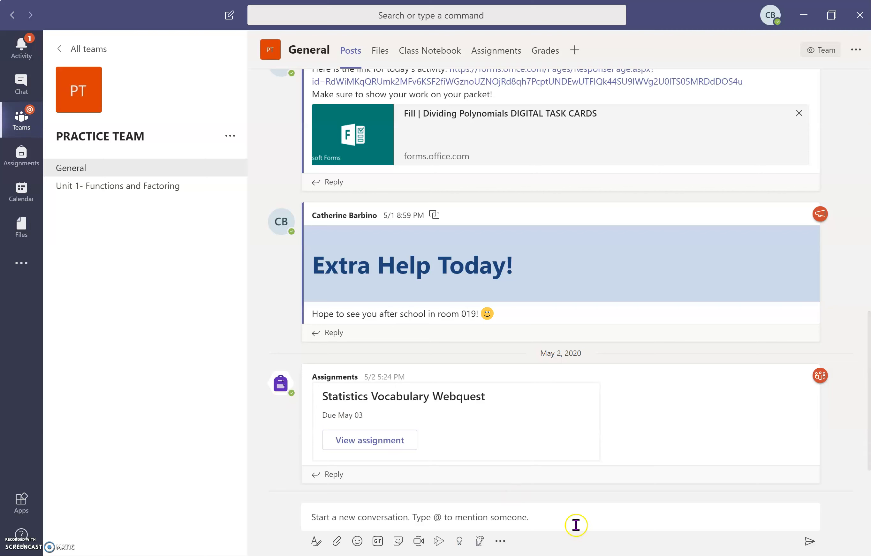
{"action": "left_click", "coordinate": [681, 510]}
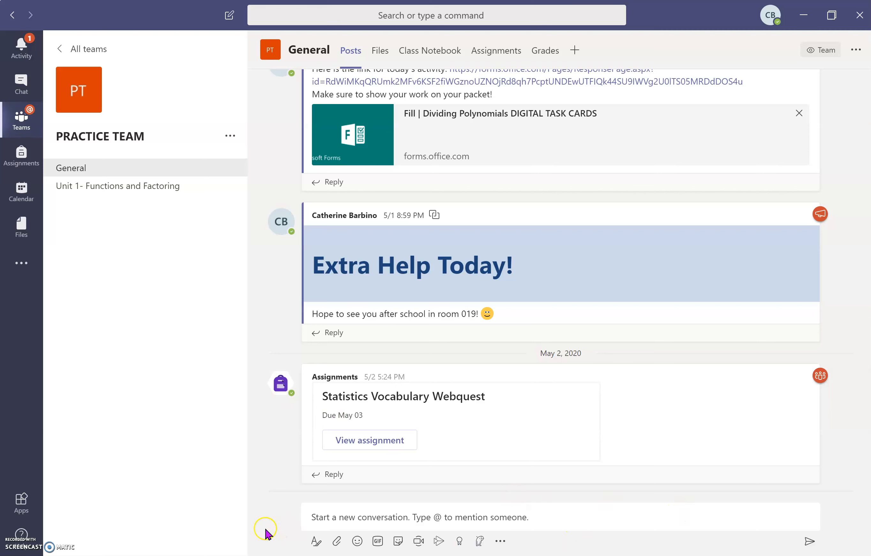